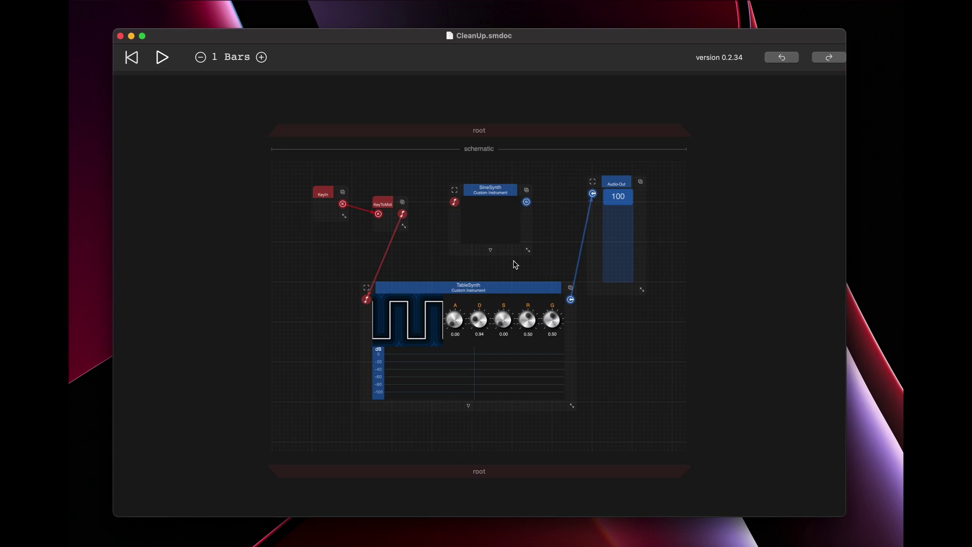
- Select the TableSynth instrument and play a note so the ScopeFFT spectrum shows audio
click(476, 292)
key(a)
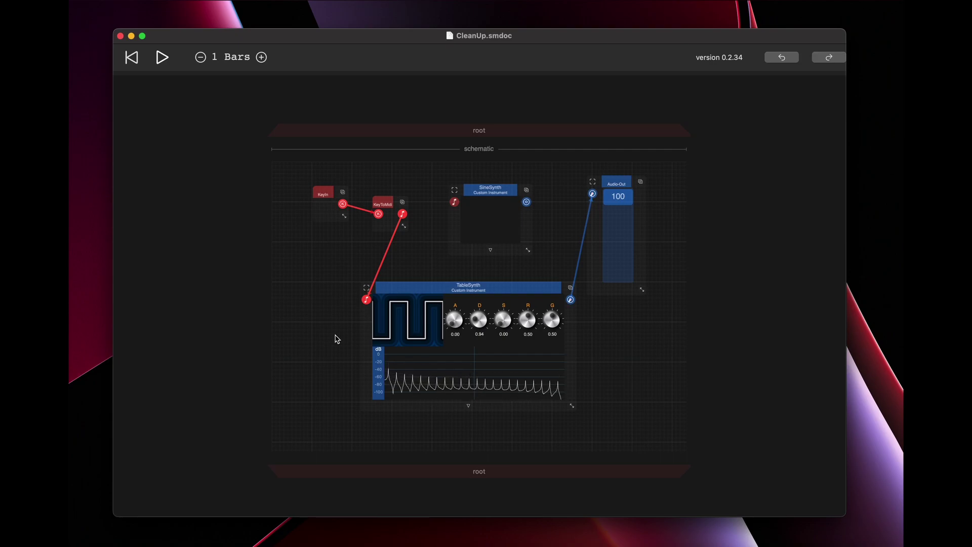
- Expand TableSynth to reveal its Custom Instrument schematic with oscillator, ADSR and scope modules
click(468, 408)
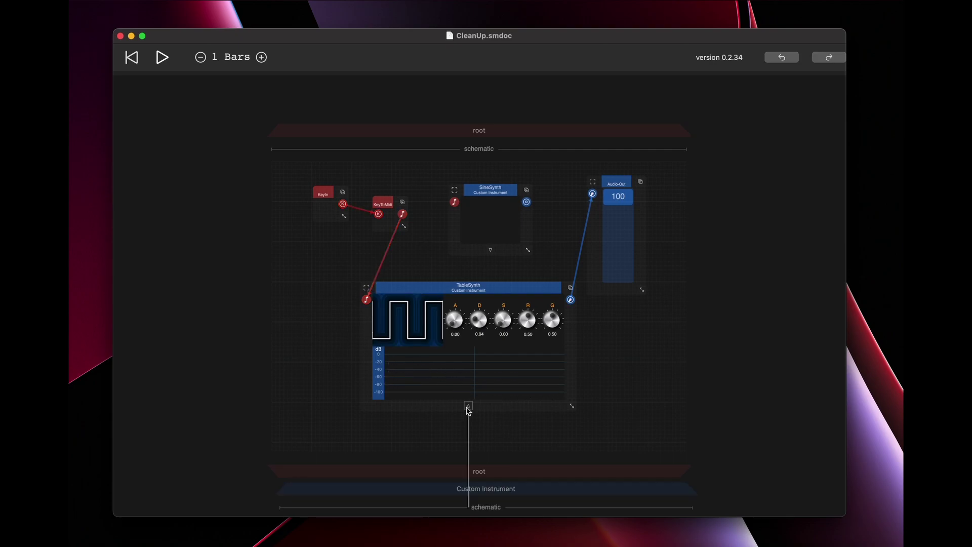
scroll(481, 414, down, 10)
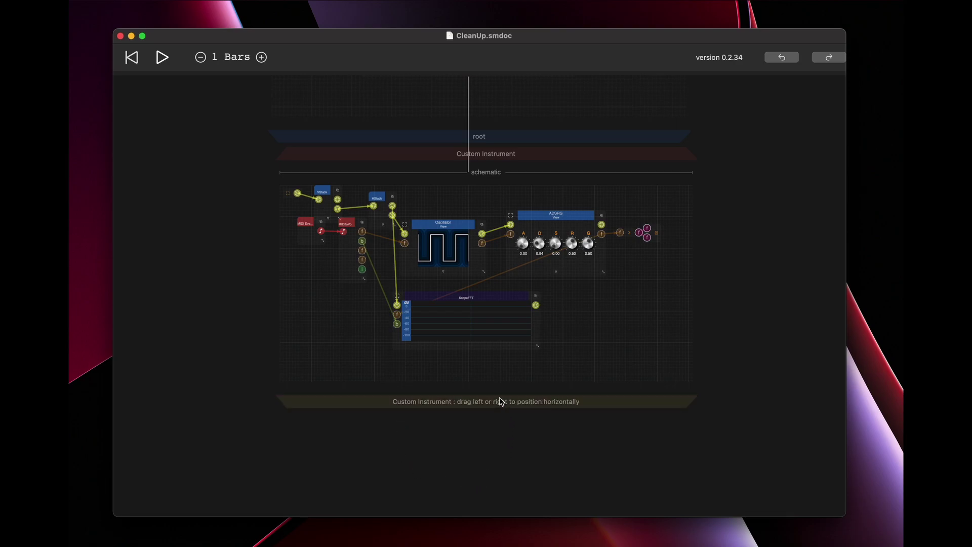
scroll(501, 402, down, 5)
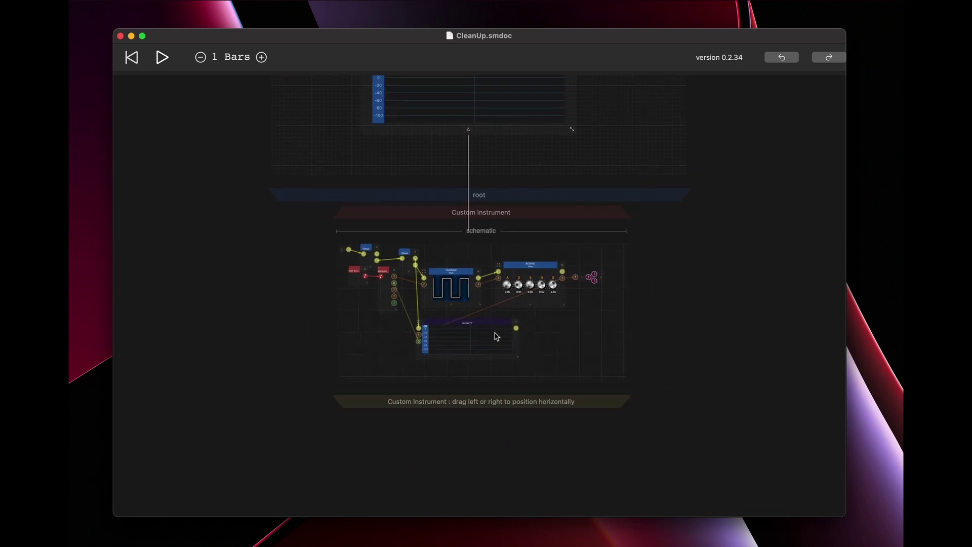
scroll(491, 403, down, 1)
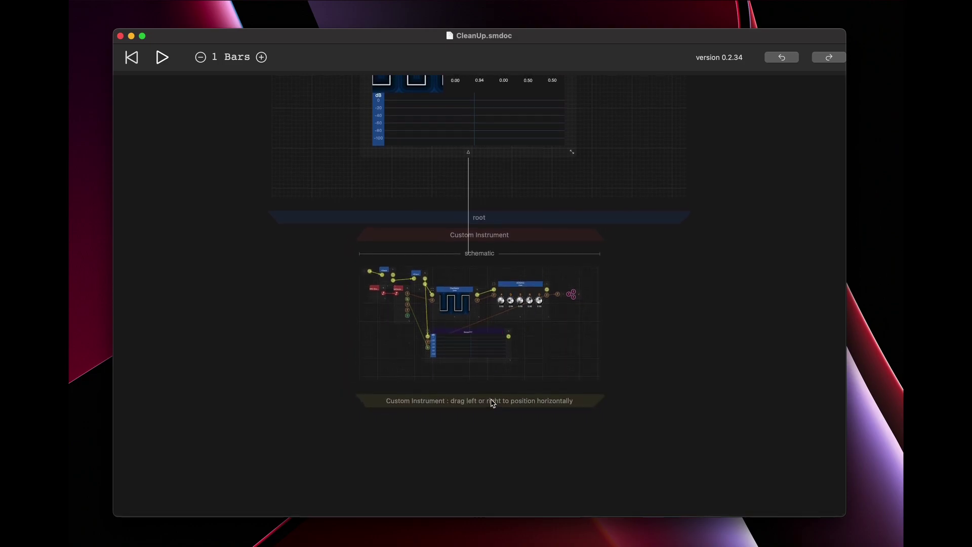
- Drag the Custom Instrument schematic's bottom bar down to enlarge it
mouse_move(490, 403)
mouse_down()
mouse_move(489, 507)
mouse_move(507, 497)
mouse_up()
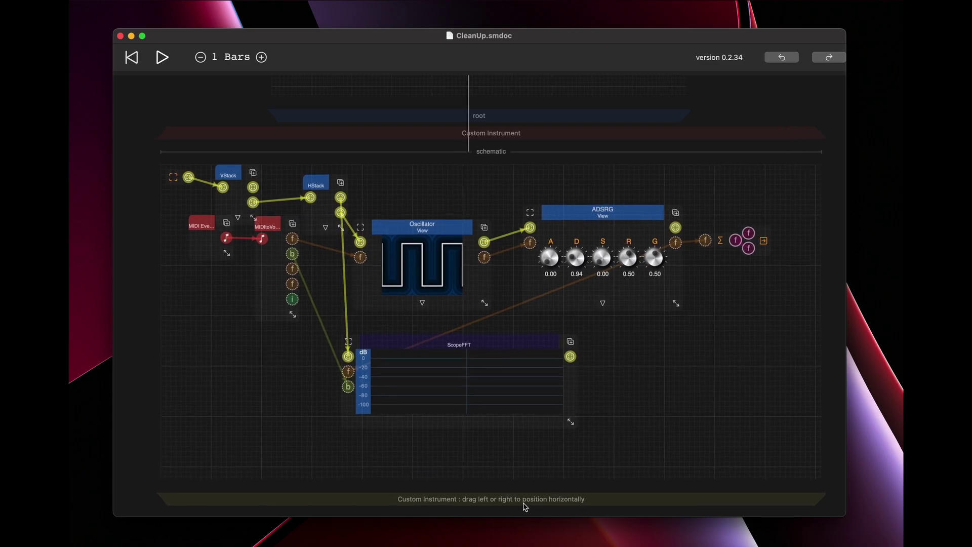
scroll(522, 343, up, 5)
scroll(523, 343, up, 5)
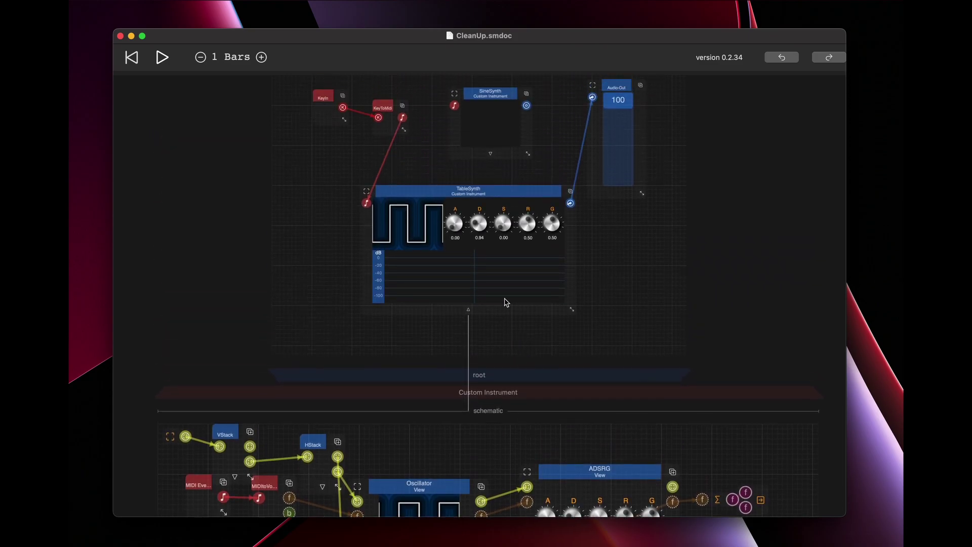
scroll(486, 296, down, 5)
scroll(454, 322, down, 2)
scroll(453, 321, down, 3)
scroll(494, 393, down, 2)
drag(498, 408, 488, 280)
scroll(489, 266, up, 1)
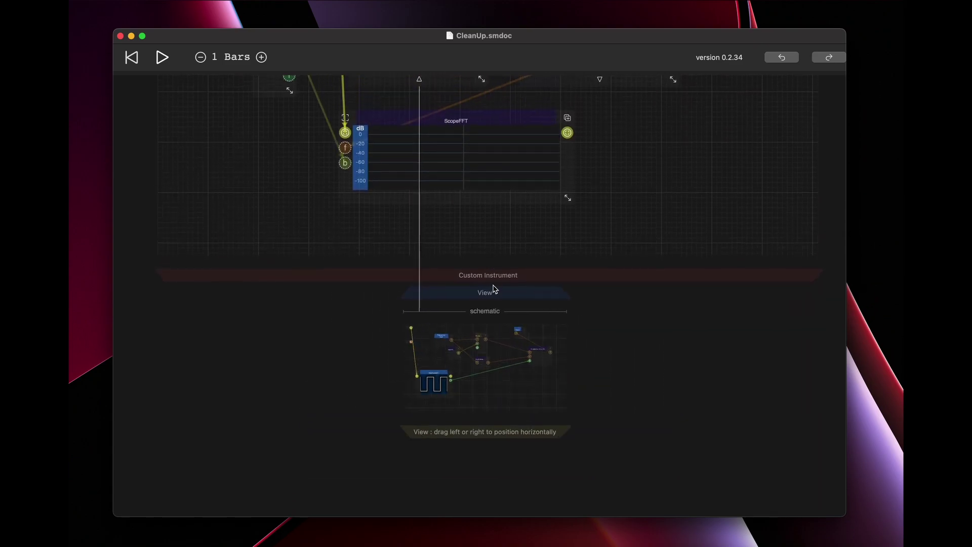
scroll(499, 249, up, 3)
scroll(567, 270, up, 3)
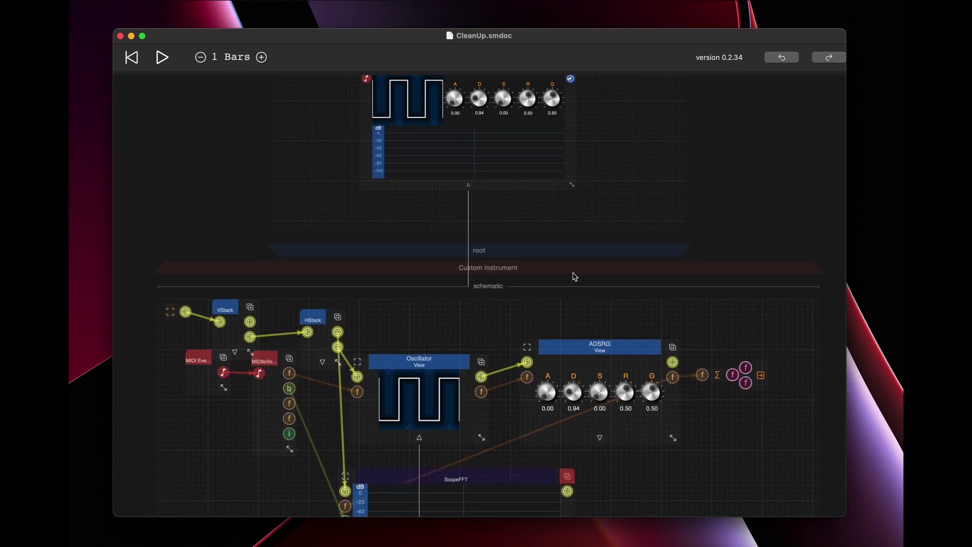
scroll(575, 276, up, 2)
scroll(574, 276, up, 1)
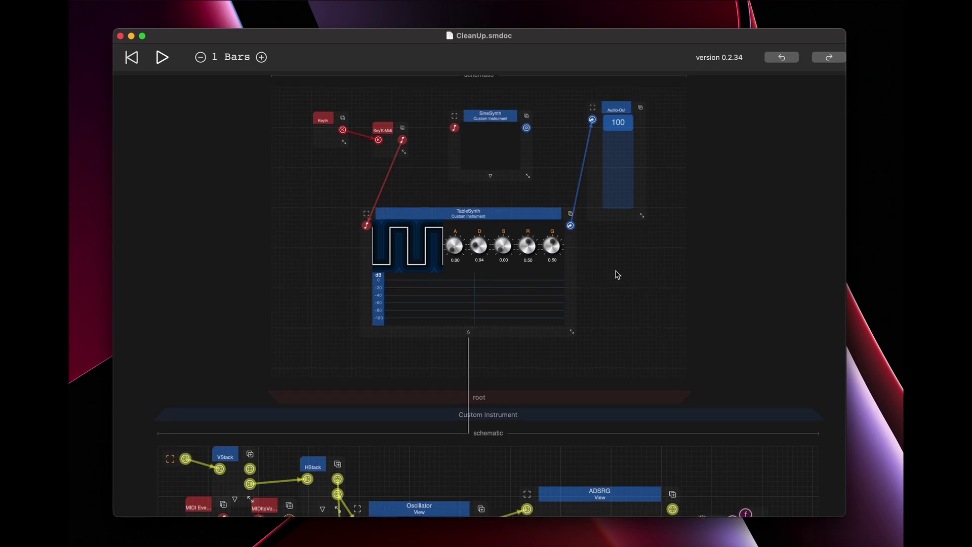
scroll(616, 275, up, 2)
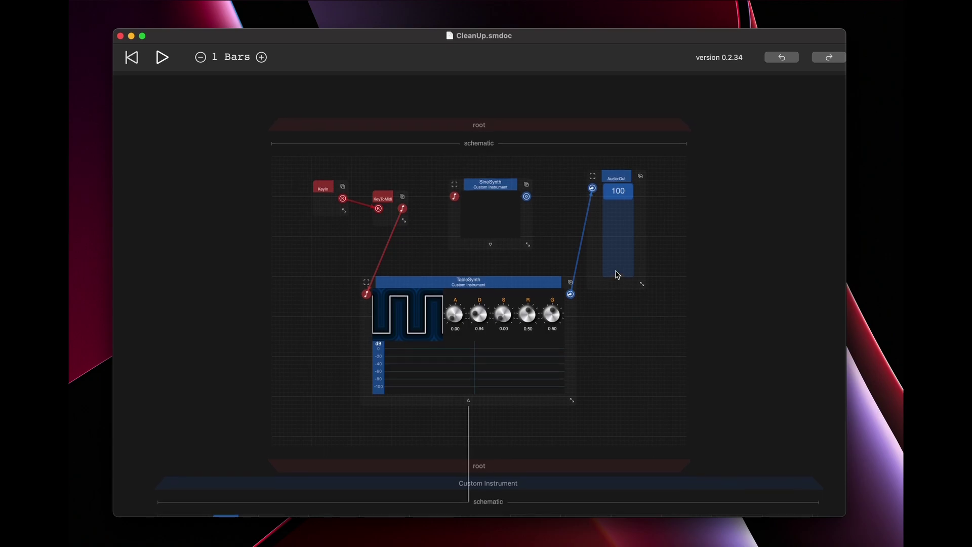